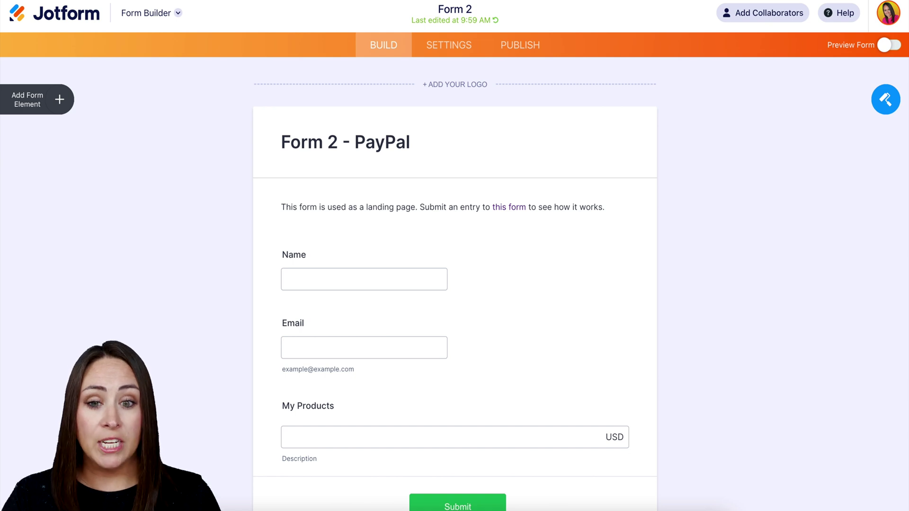
Step: Open the My Products PayPal settings and keep Payment Type as User Defined Amount
scroll(566, 313, "down", 2)
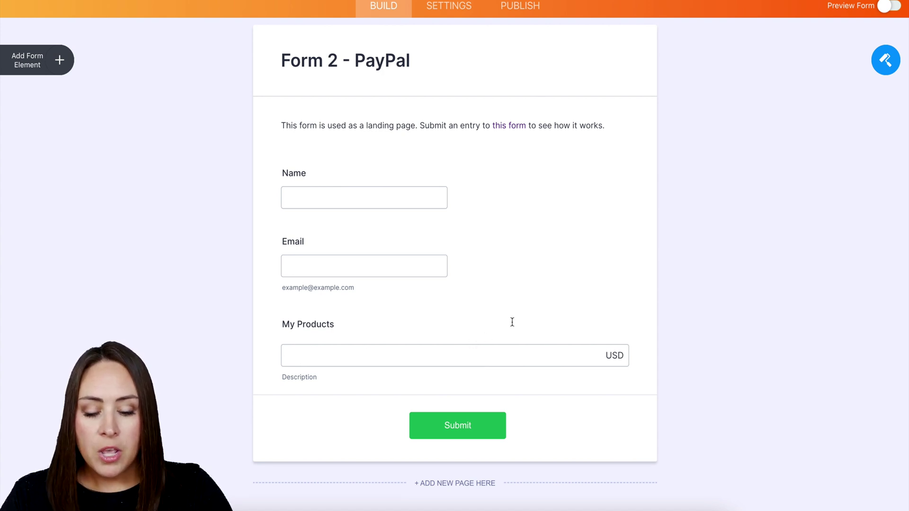
left_click(394, 329)
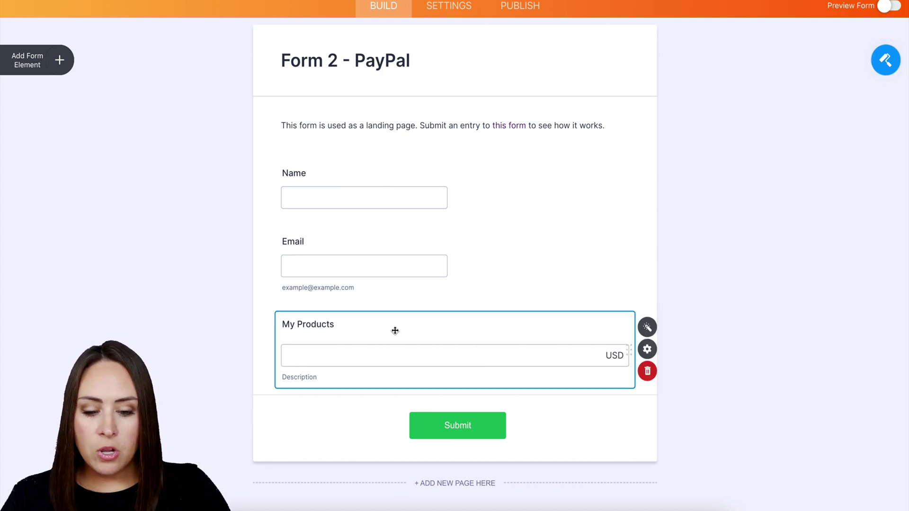
left_click(653, 331)
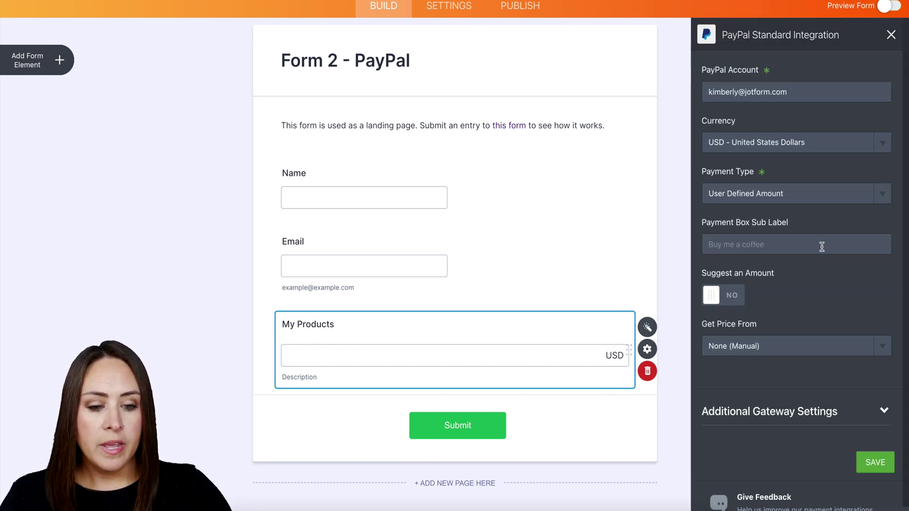
left_click(823, 196)
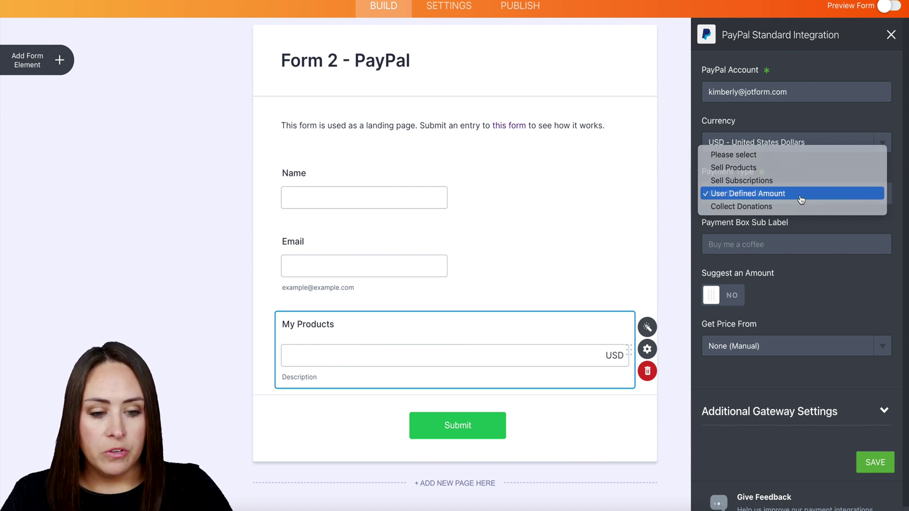
left_click(801, 198)
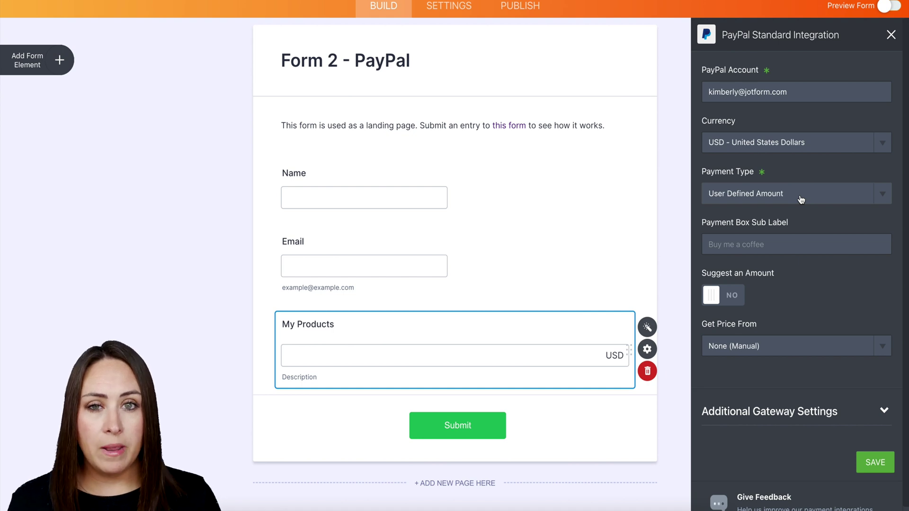
Step: Find and select the My Products unique name 'myProducts', then go to Form 2's Publish page
left_click(646, 351)
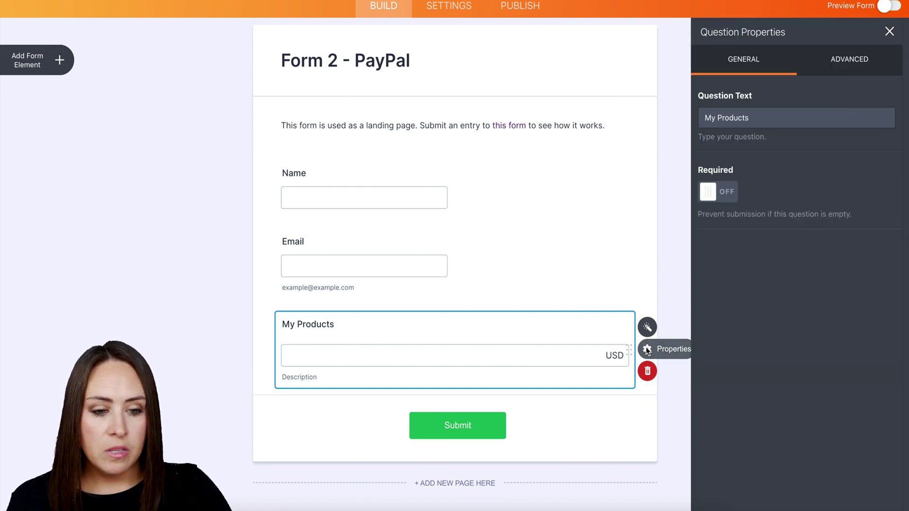
left_click(835, 66)
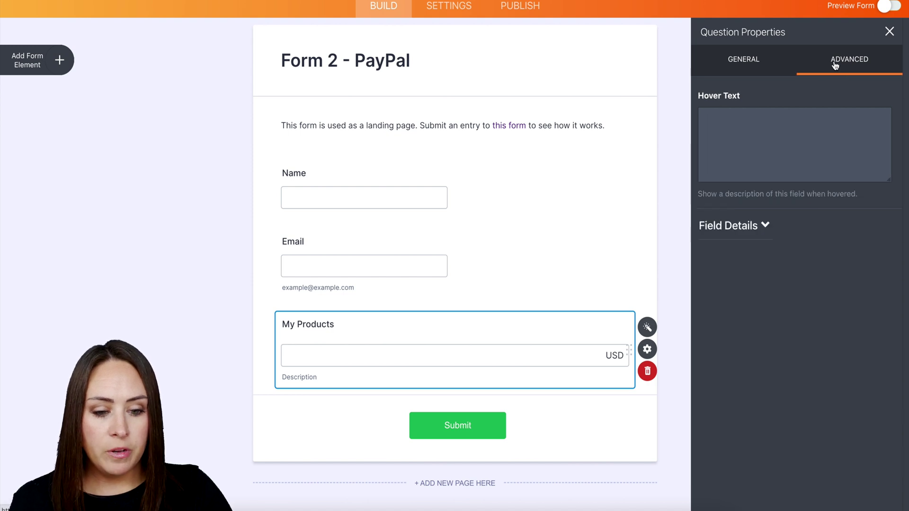
left_click(757, 228)
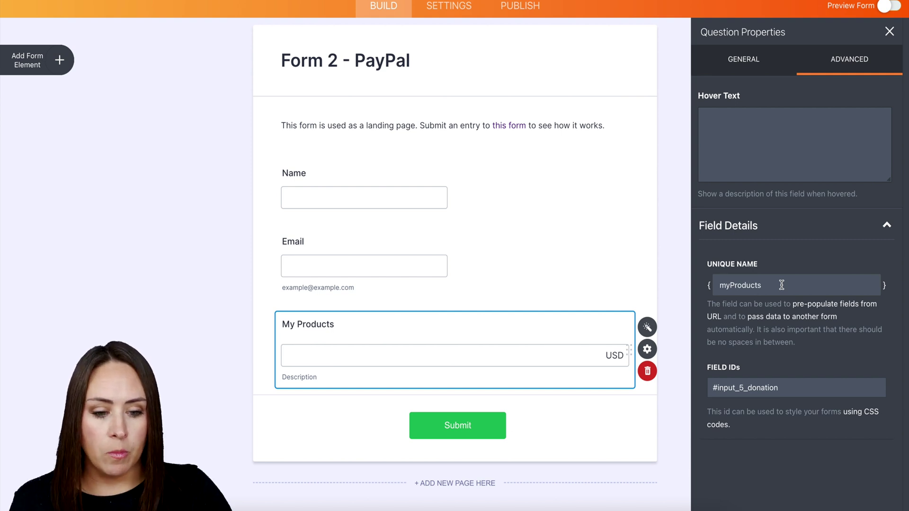
left_click_drag(765, 285, 717, 283)
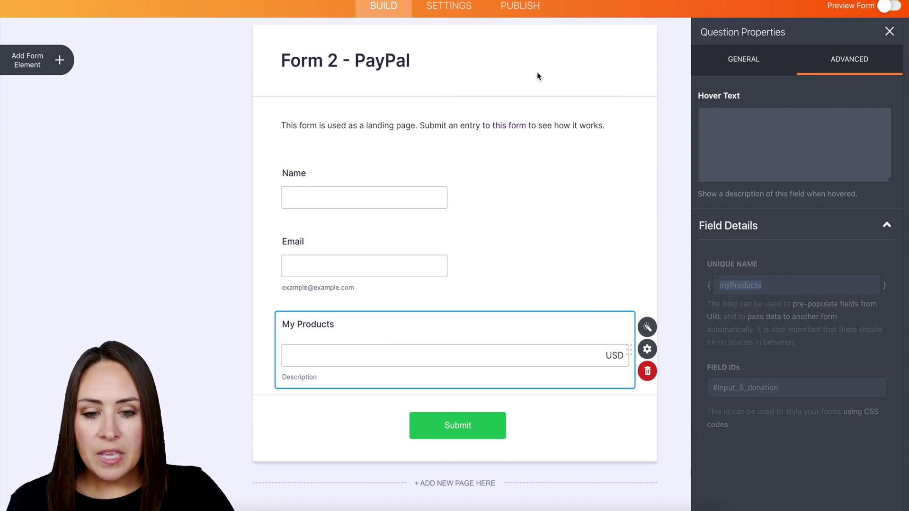
left_click(519, 10)
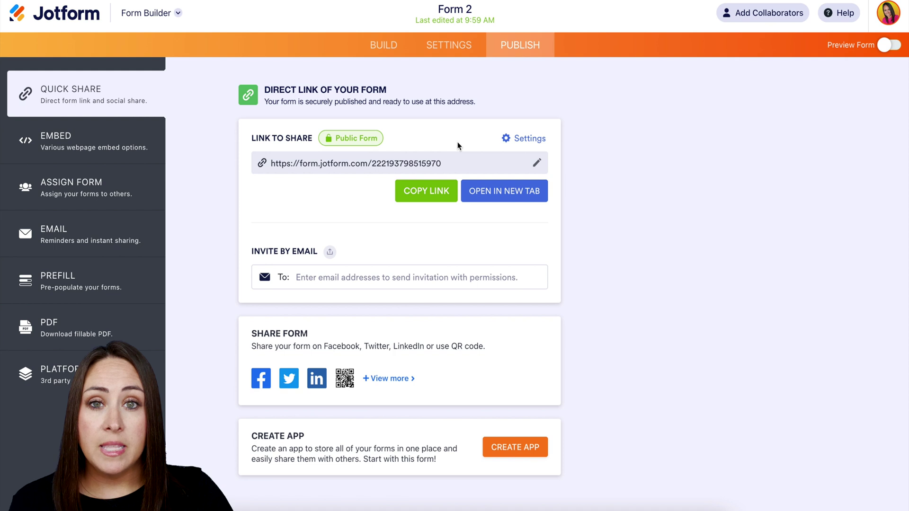
Step: Select Form 2's direct share link to copy it
left_click(458, 164)
key("ctrl+c")
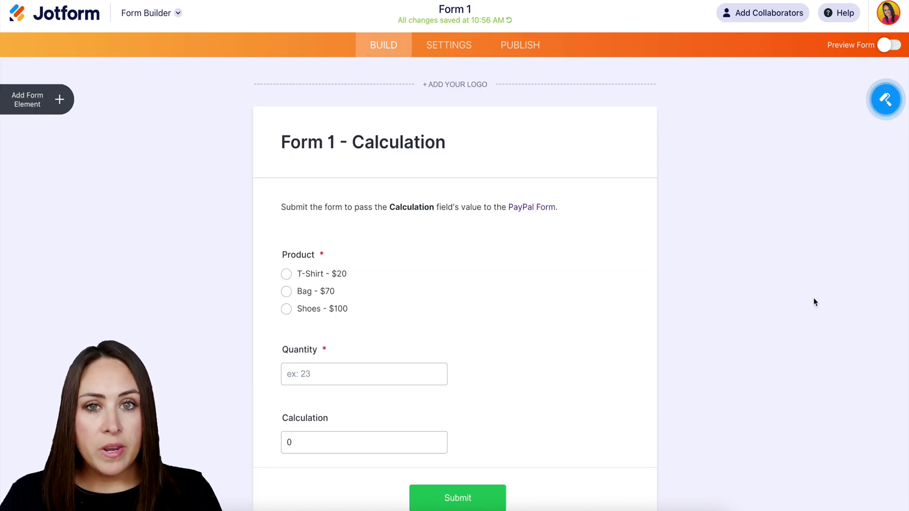
Step: Confirm the Calculation field's unique name is 'calculation', then go to Form 1's Settings
left_click(499, 412)
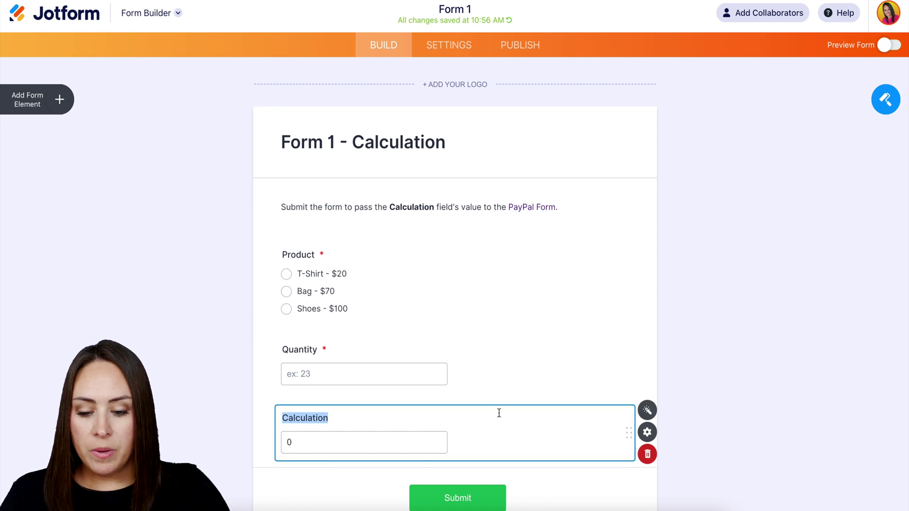
left_click(654, 432)
left_click(847, 98)
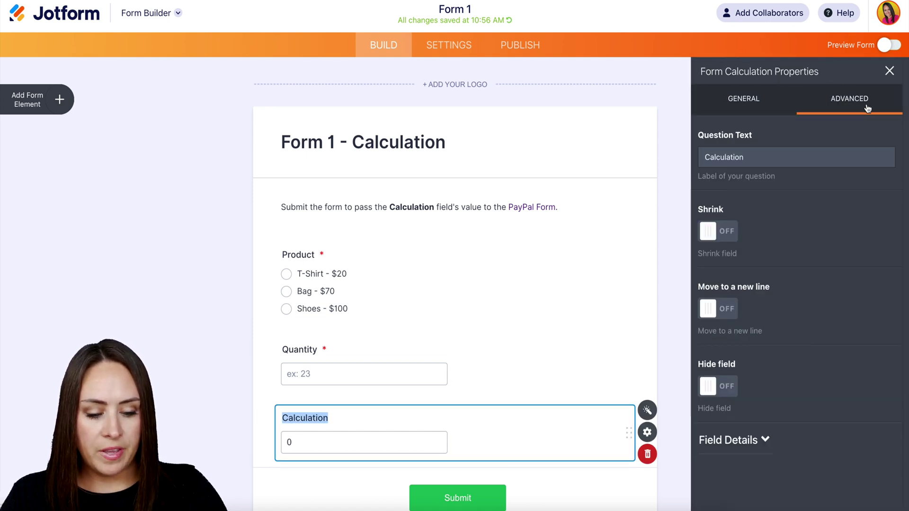
left_click(762, 438)
scroll(817, 436, "down", 3)
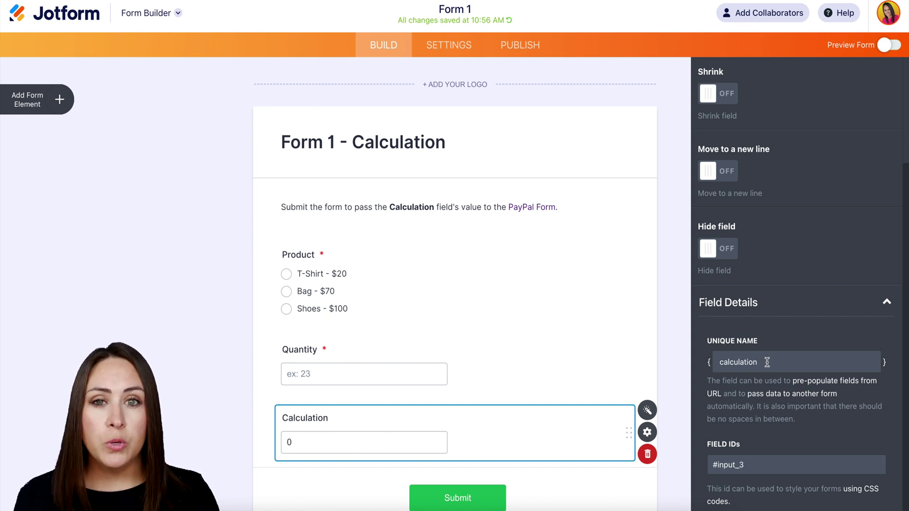
left_click(450, 52)
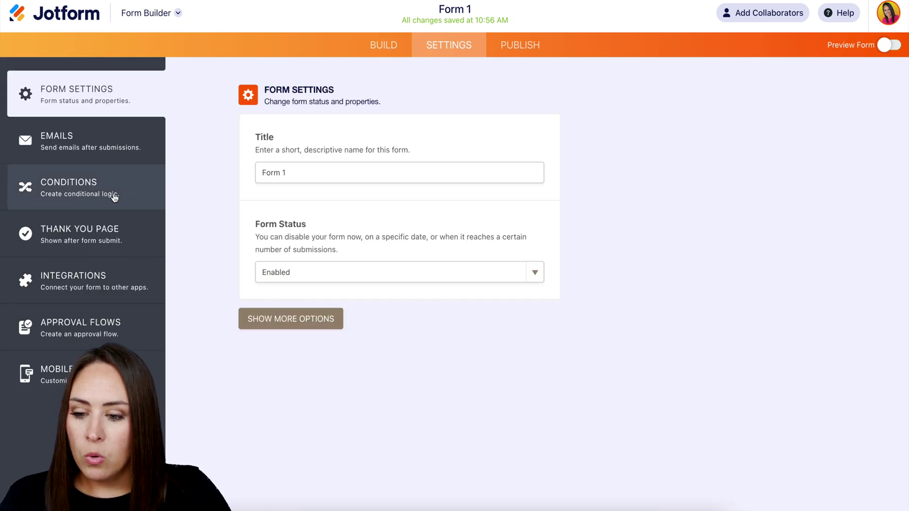
Step: Set Form 1's Thank You Page to 'Redirect to an external link after submission'
left_click(59, 230)
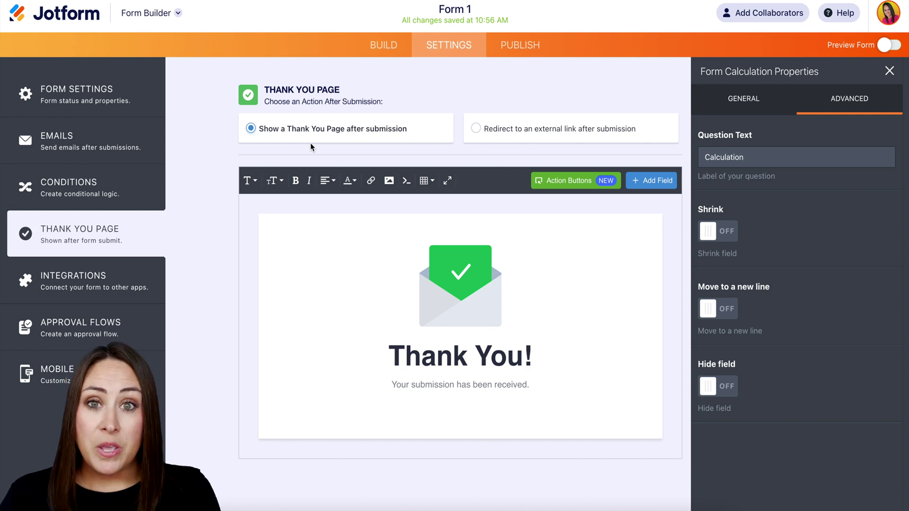
left_click(476, 129)
left_click(406, 197)
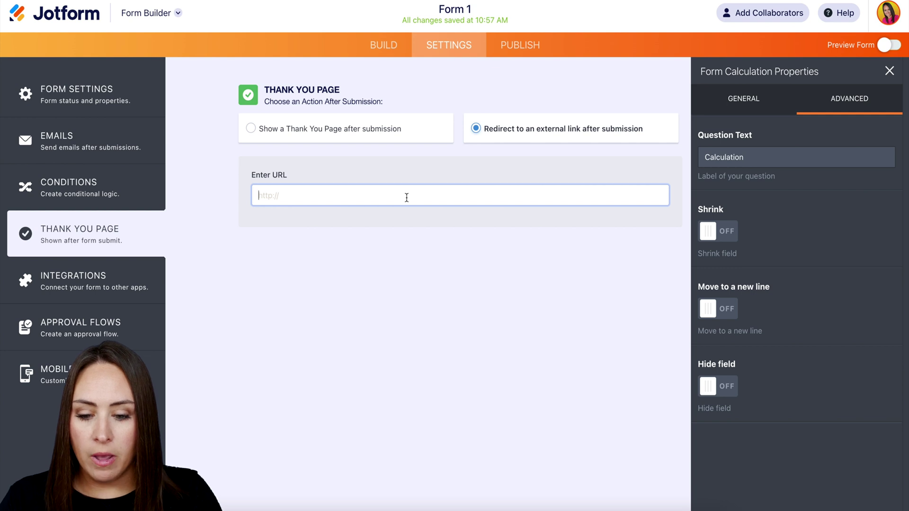
Step: Set the redirect URL to Form 2's link plus '?myProducts[price]={calculation}', then go to Publish
key("ctrl+v")
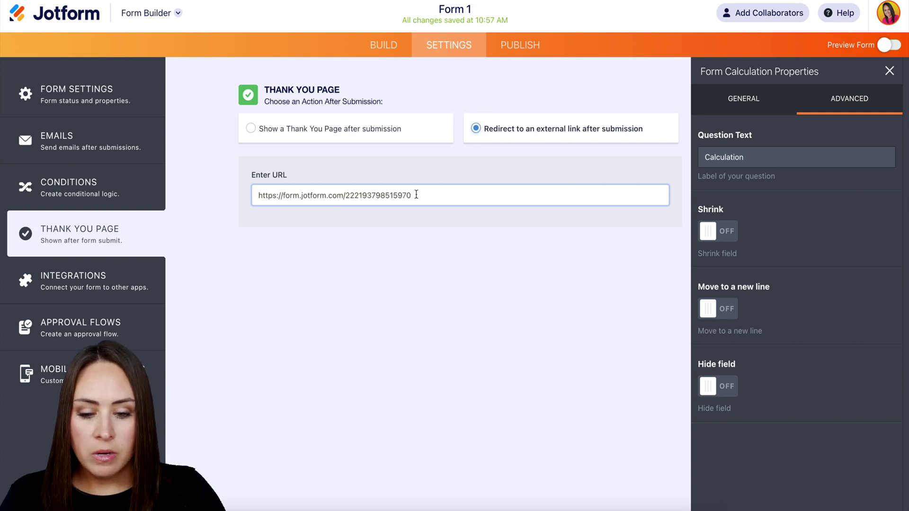
type("?")
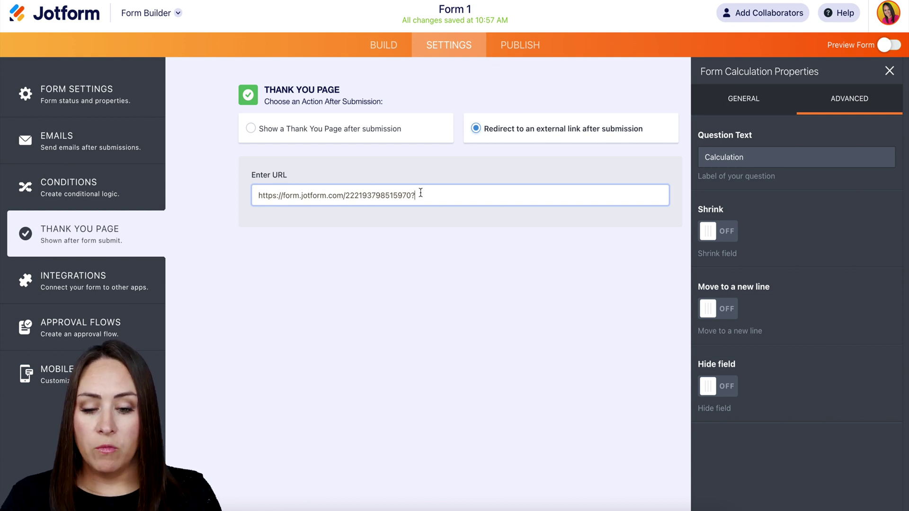
type("myProducts[price]={calculation}")
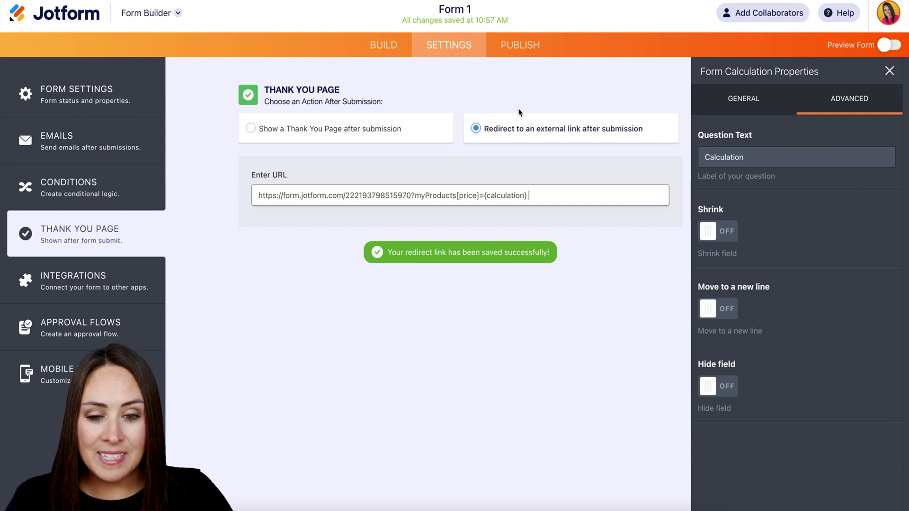
left_click(518, 47)
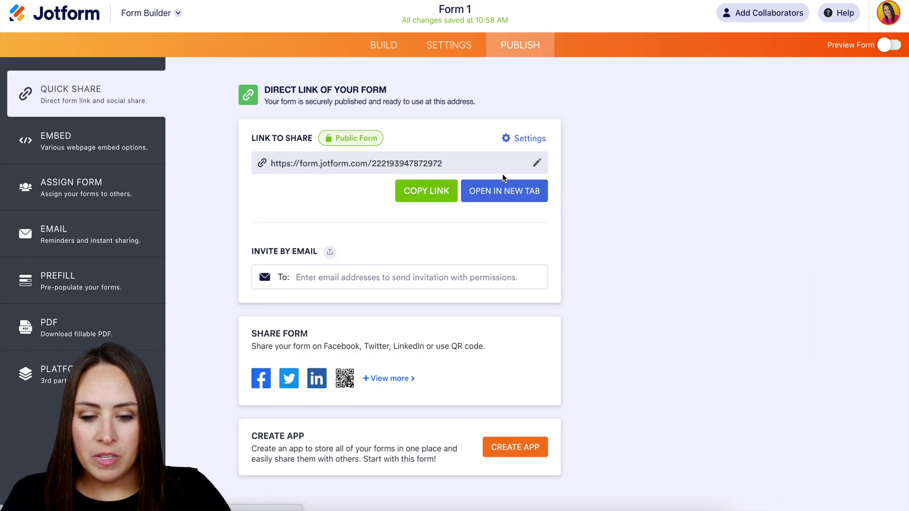
Step: Submit live Form 1 with Bag - $70 and quantity 3; verify My Products shows 210
left_click(498, 190)
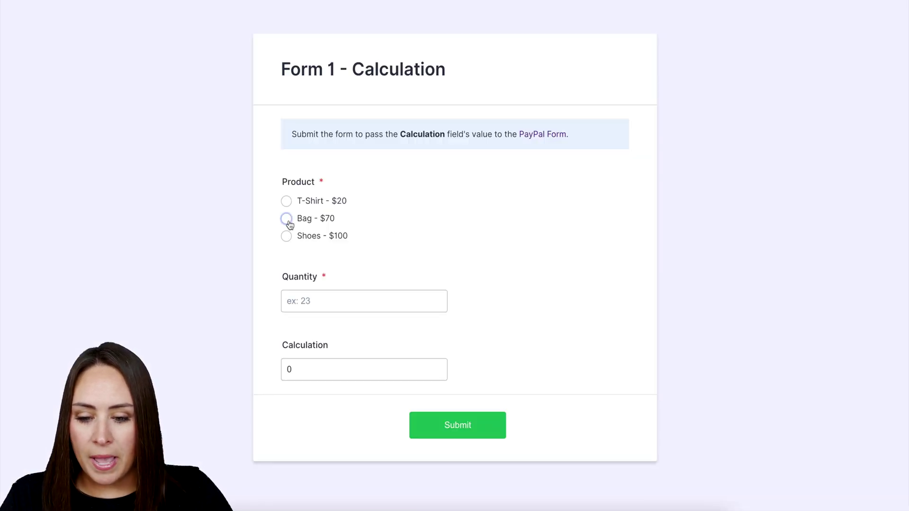
left_click(287, 220)
left_click(311, 301)
type("3")
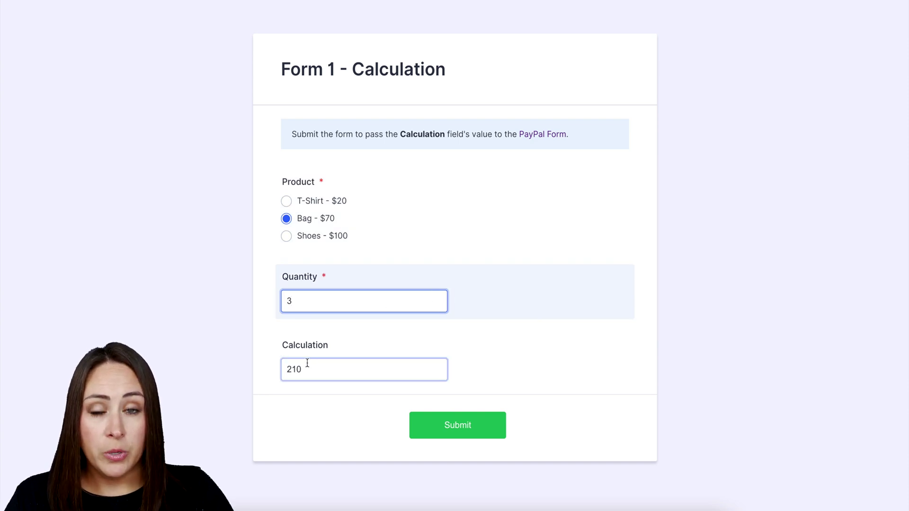
left_click(446, 427)
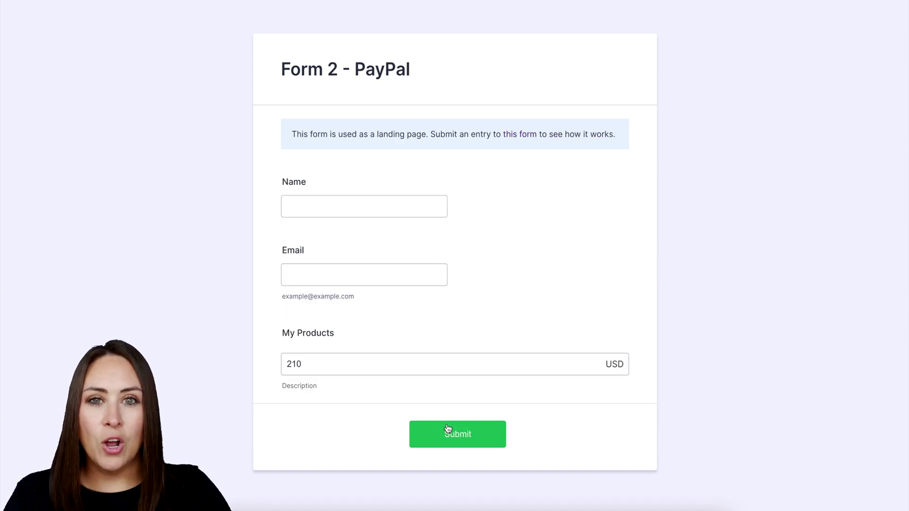
left_click(318, 363)
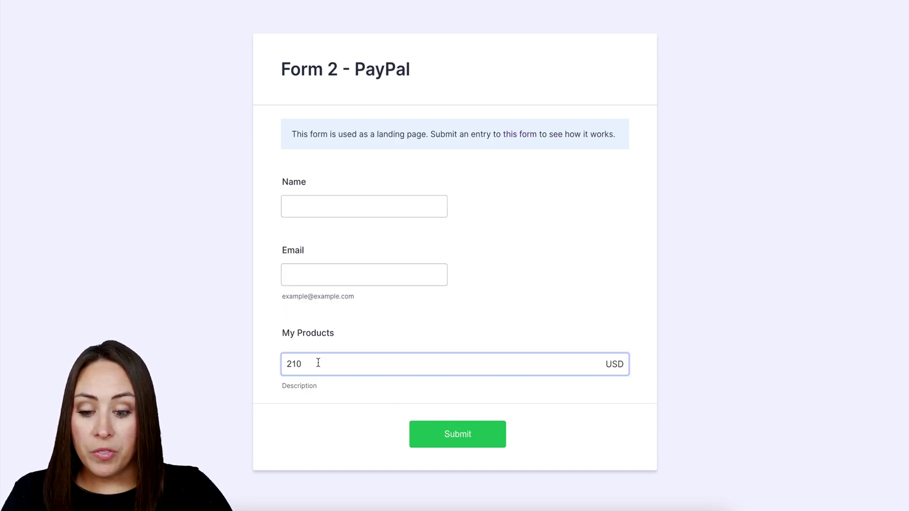